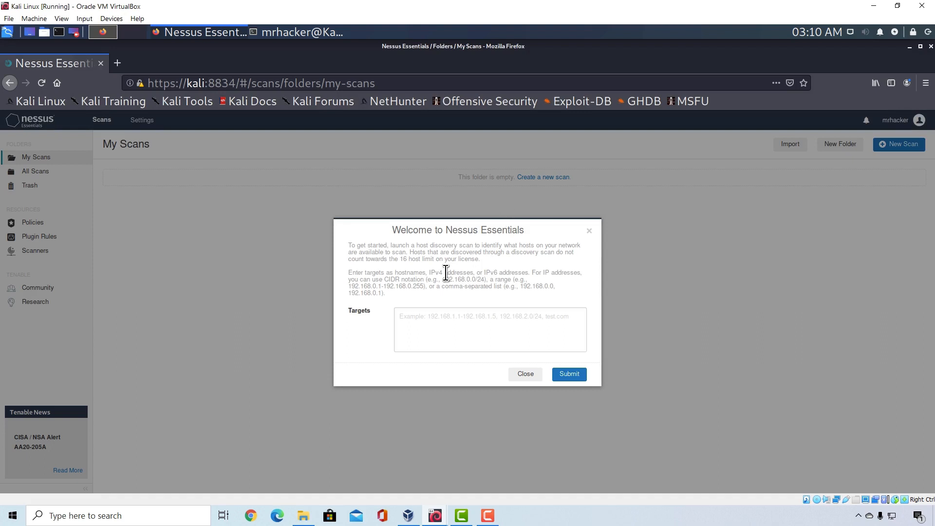
Step: Dismiss the welcome dialog and start a new scan from the Basic Network Scan template
left_click(589, 231)
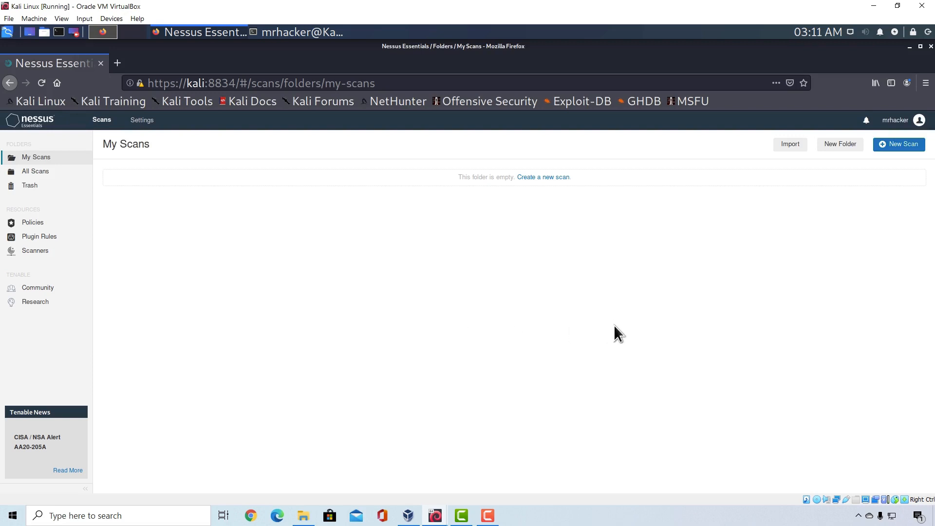
left_click(893, 145)
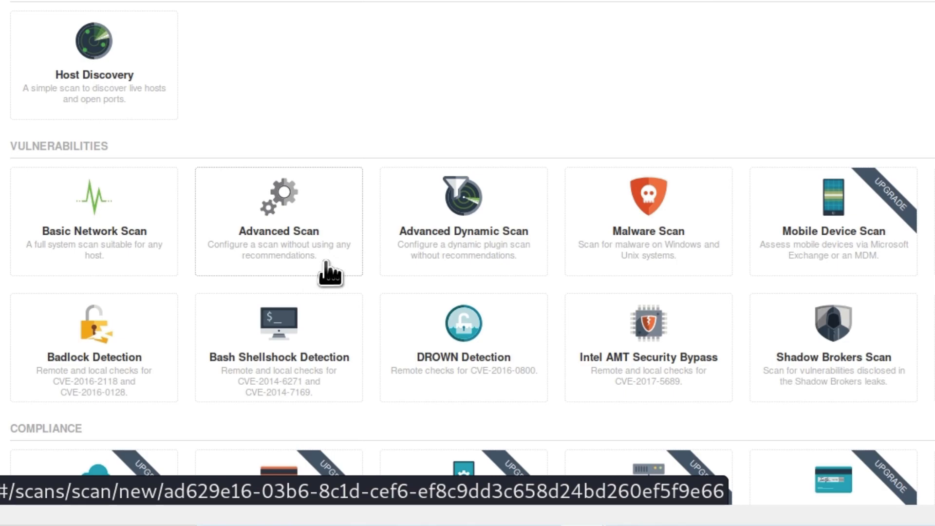
scroll(622, 235, "down", 2)
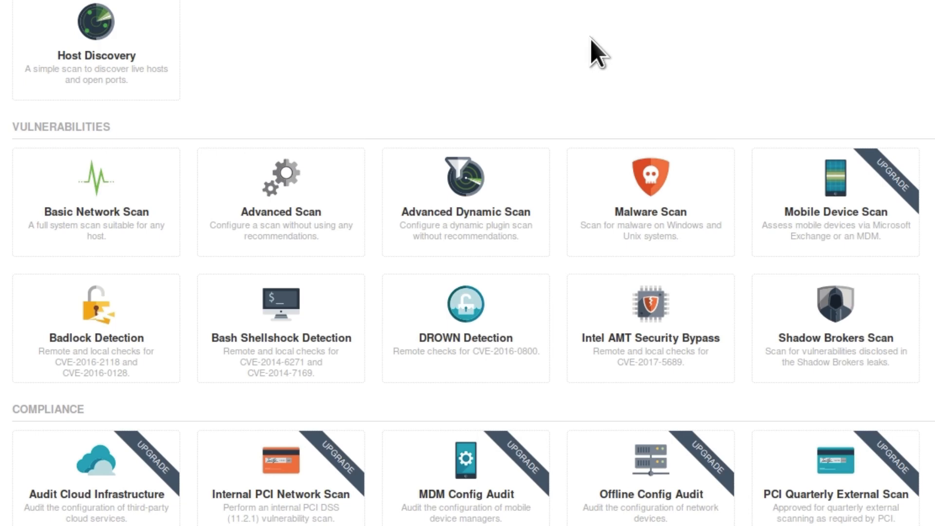
left_click(62, 225)
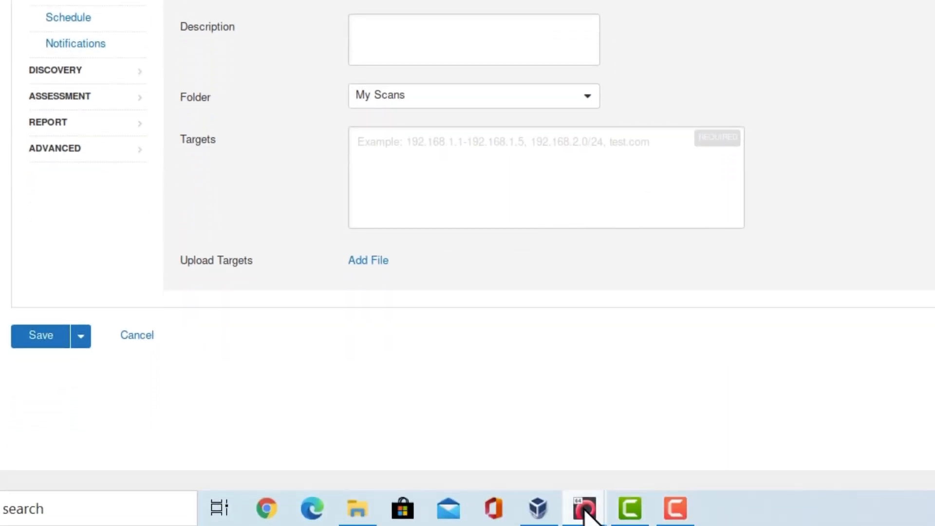
Step: Bring up the running Metasploitable virtual machine in VirtualBox, and return to the scan form in the Kali Linux machine
mouse_move(584, 508)
left_click(648, 444)
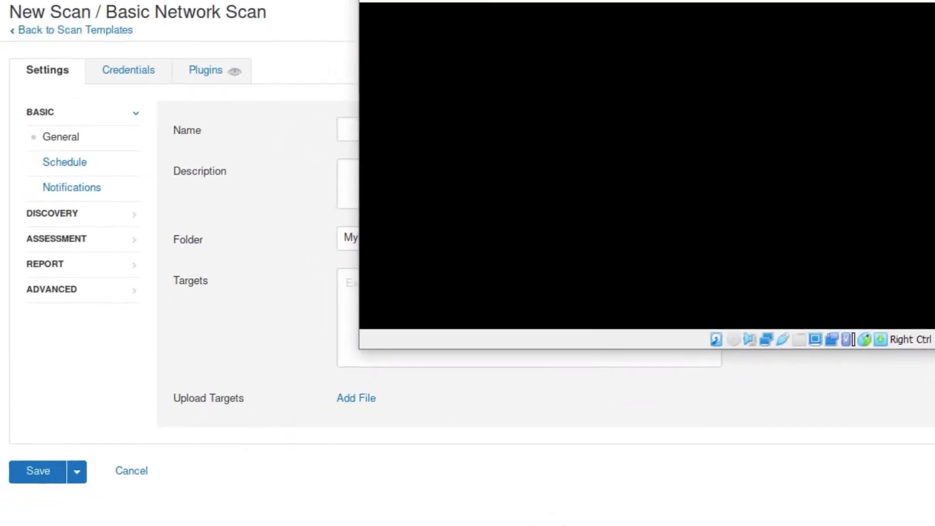
left_click(5, 211)
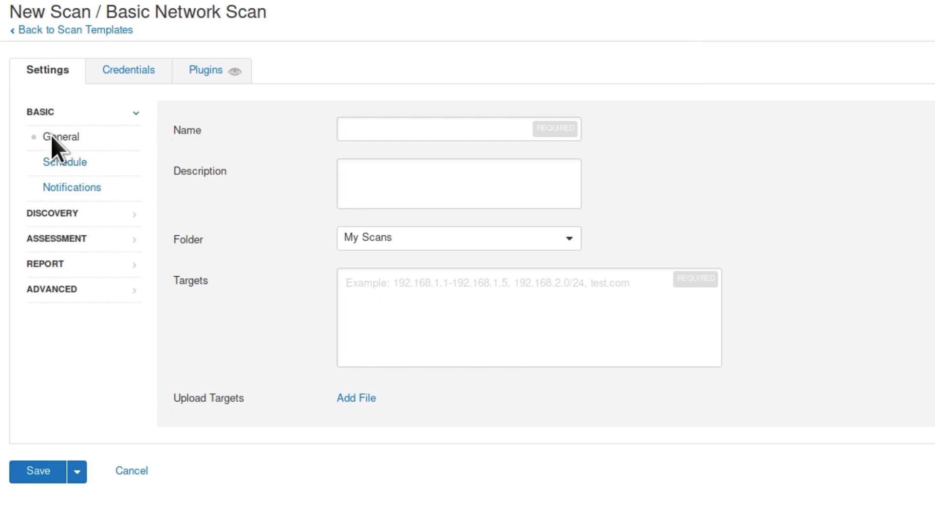
Step: Name the new scan Metasploitable in the general settings
left_click(385, 127)
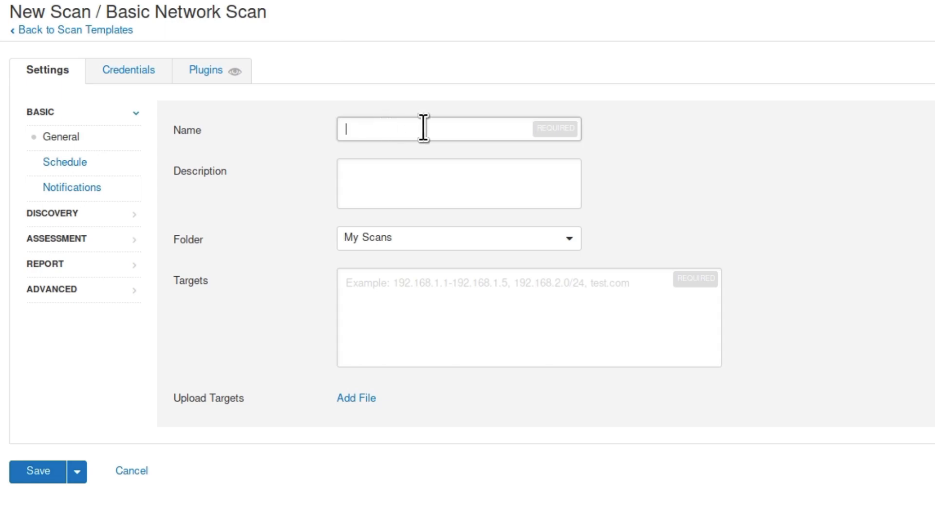
type("N")
key("BackSpace")
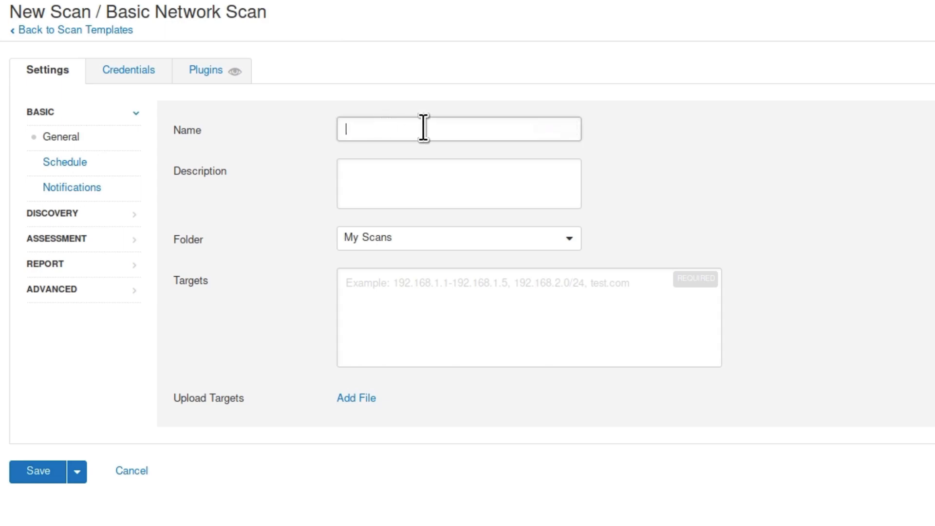
type("Metasploitable")
key("Tab")
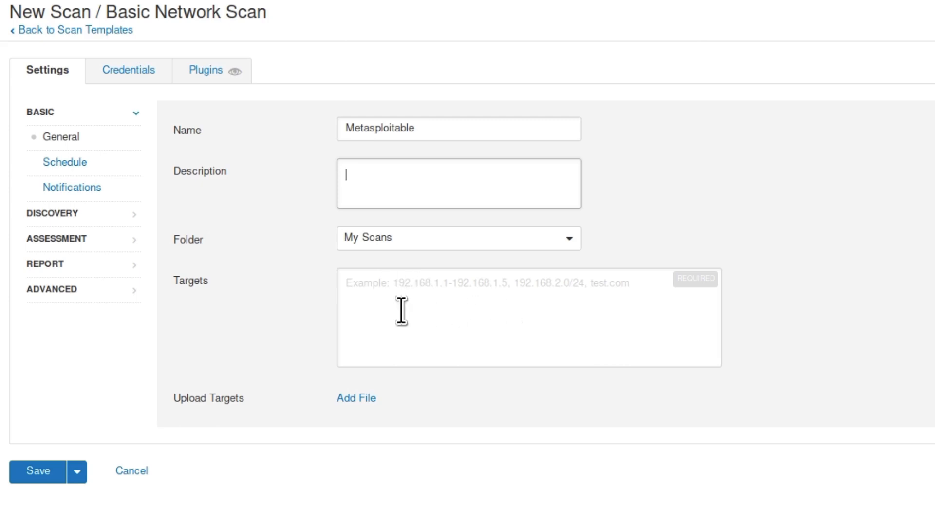
Step: Enter the single address 192.168.1.4 as the scan target
left_click(463, 301)
type("192.168.1.")
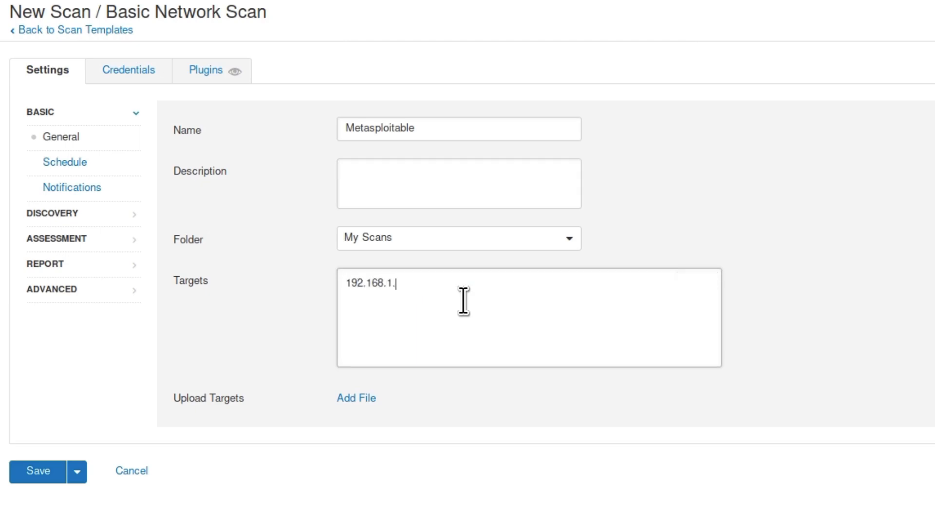
type("4")
Step: Try the subnet notation 192.168.1.1/24 as the target, and remove its /24 suffix
key("BackSpace")
key("BackSpace")
type("1/24")
key("BackSpace")
key("BackSpace")
key("BackSpace")
Step: Try the address range 192.168.1.1-192.168.1.255 as the target, and restore the single address 192.168.1.4
type("-192.168.1.255")
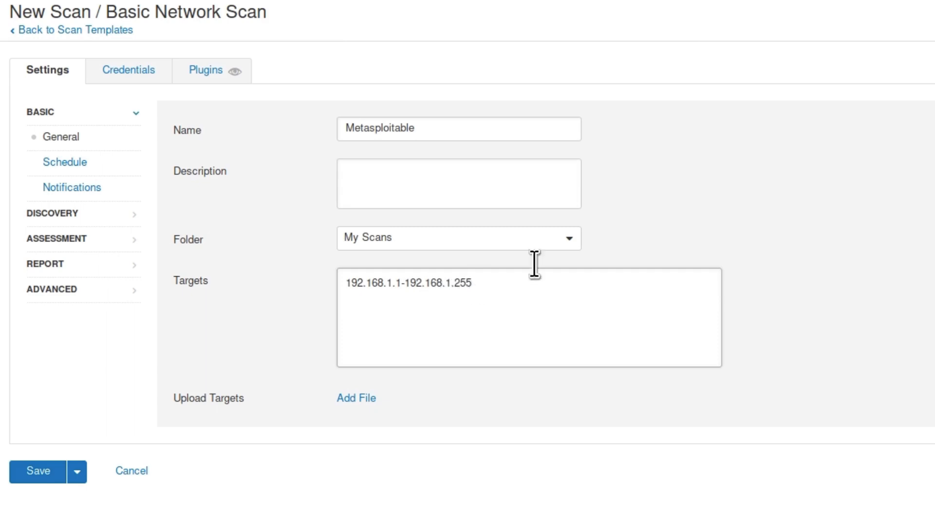
key("BackSpace")
key("BackSpace")
key("BackSpace")
key("BackSpace")
key("BackSpace")
key("BackSpace")
key("BackSpace")
key("BackSpace")
key("BackSpace")
key("BackSpace")
key("BackSpace")
key("BackSpace")
key("BackSpace")
key("BackSpace")
key("BackSpace")
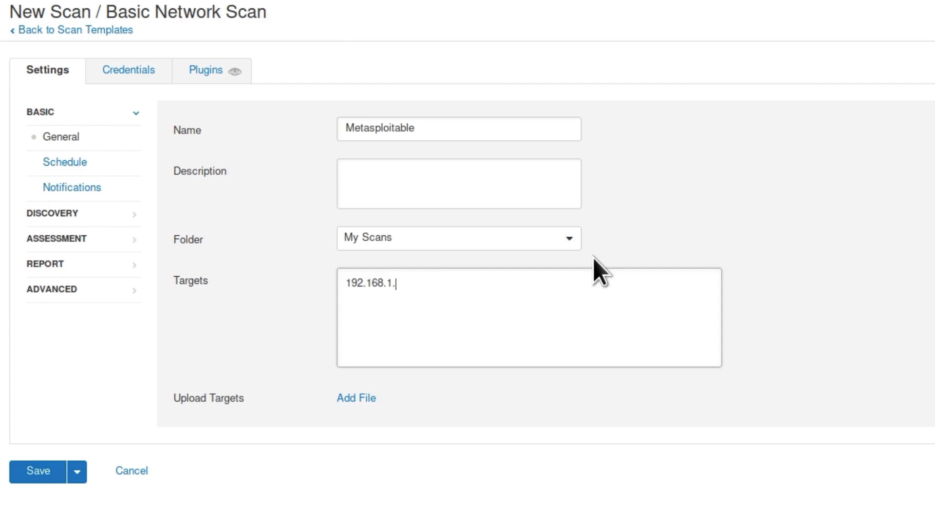
type("4")
Step: Check the schedule and notification settings, and set the discovery scan type to Port scan (all ports)
left_click(60, 161)
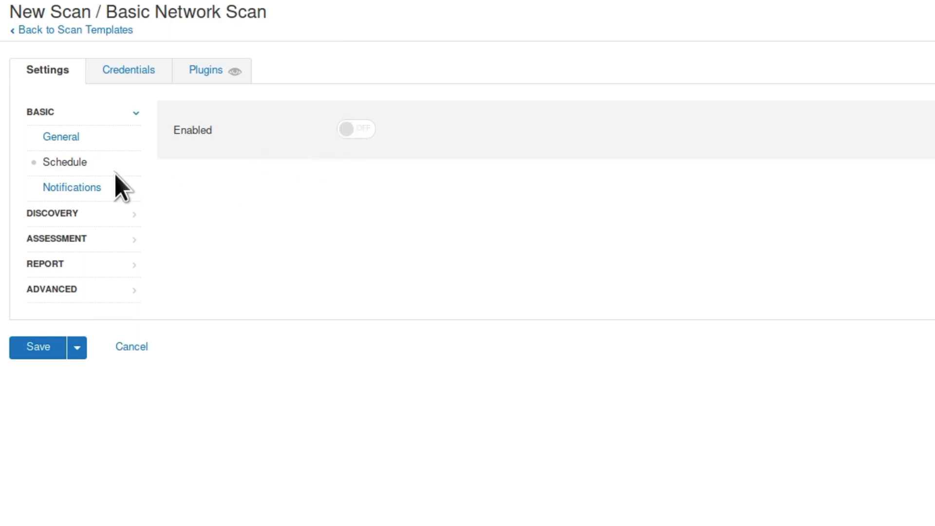
left_click(70, 187)
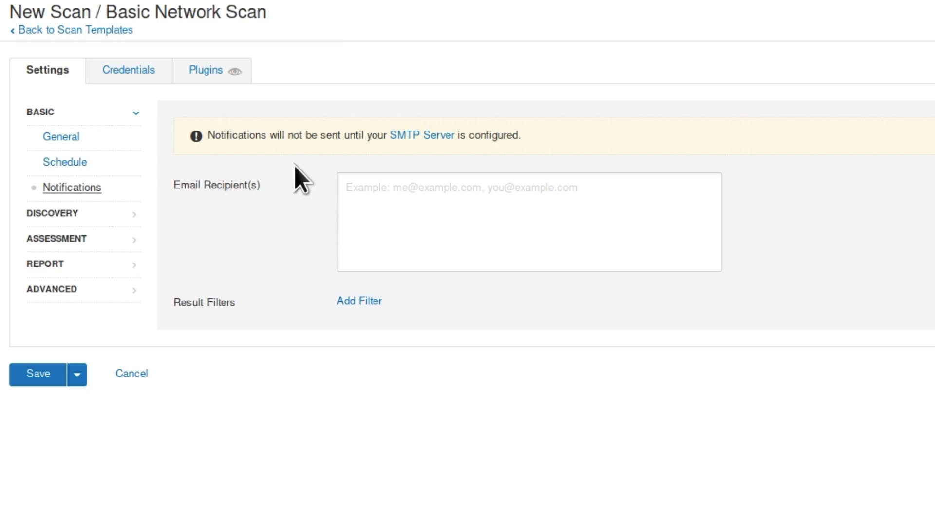
left_click(56, 214)
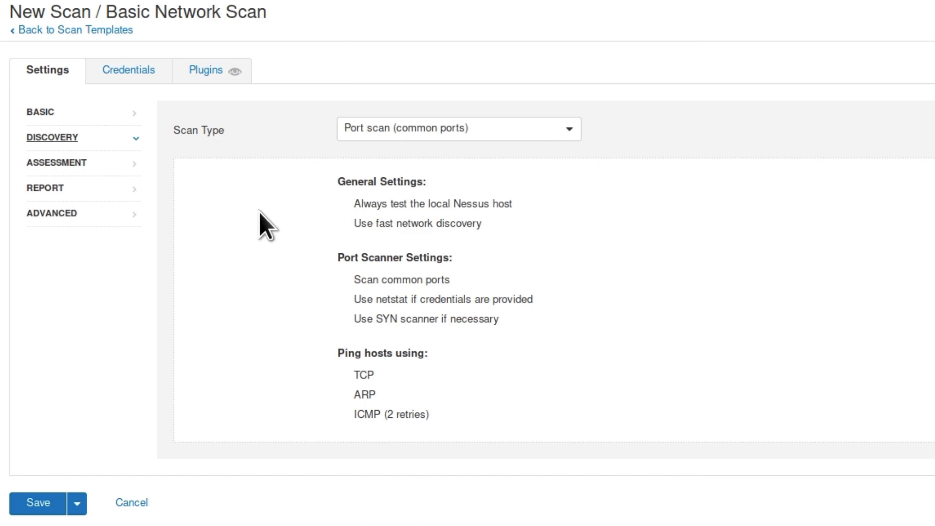
left_click(506, 134)
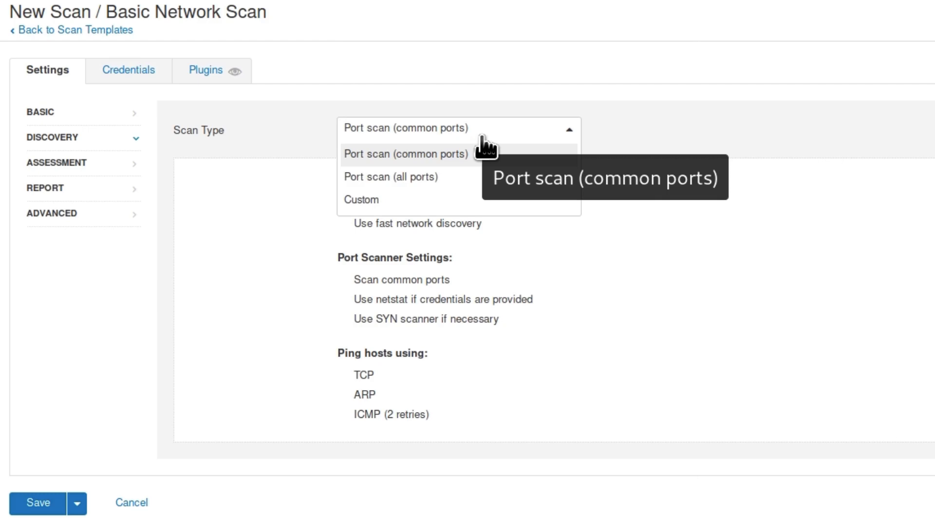
left_click(424, 176)
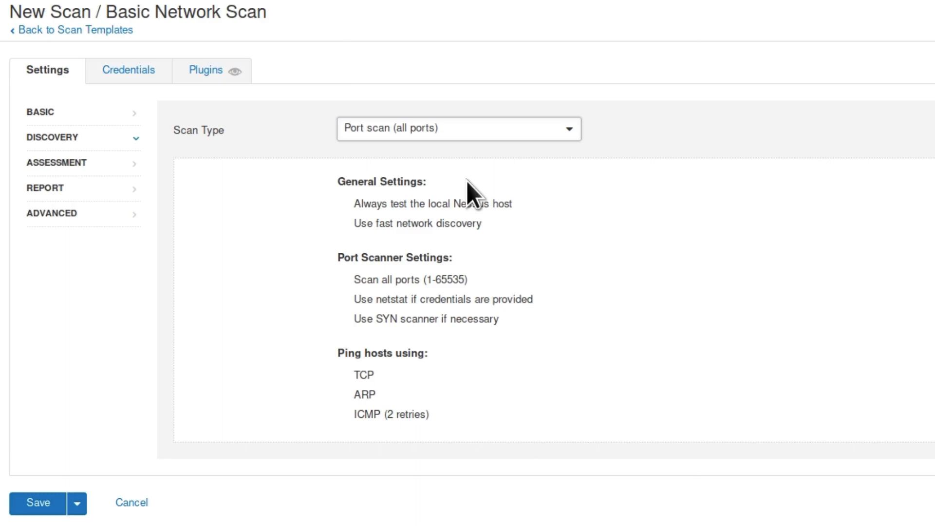
left_click(482, 129)
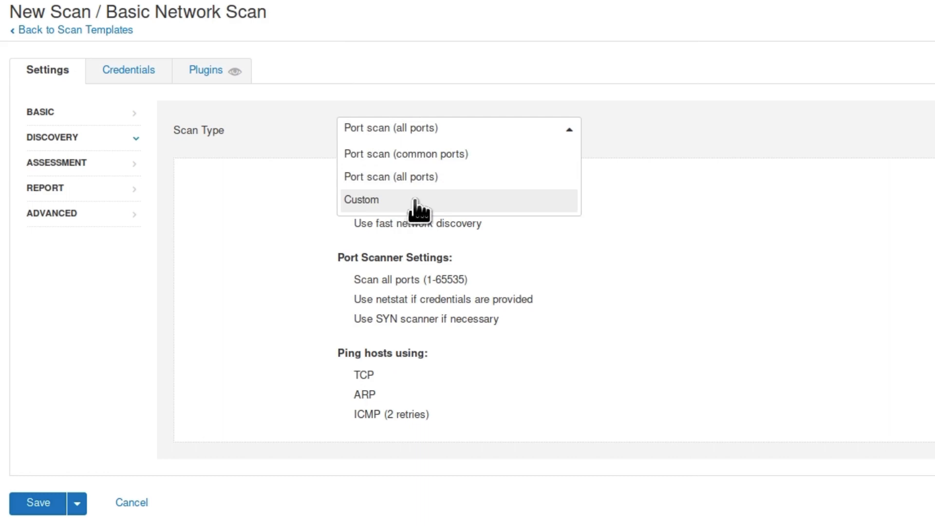
left_click(431, 178)
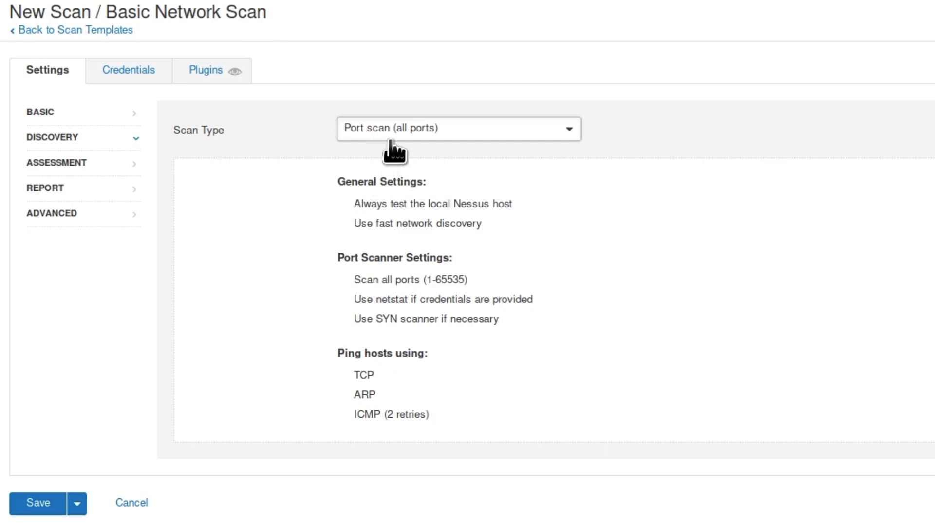
Step: Set the assessment scan type to Scan for known web vulnerabilities
left_click(56, 164)
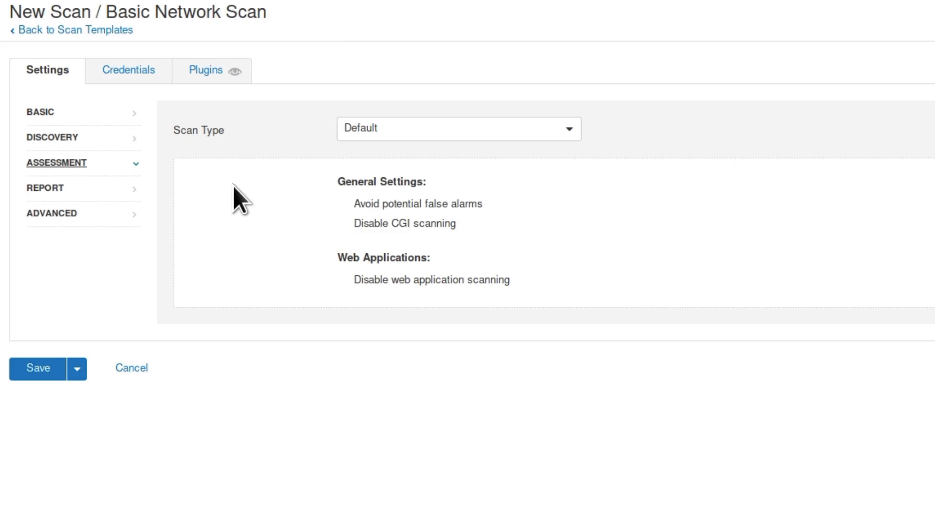
left_click(483, 130)
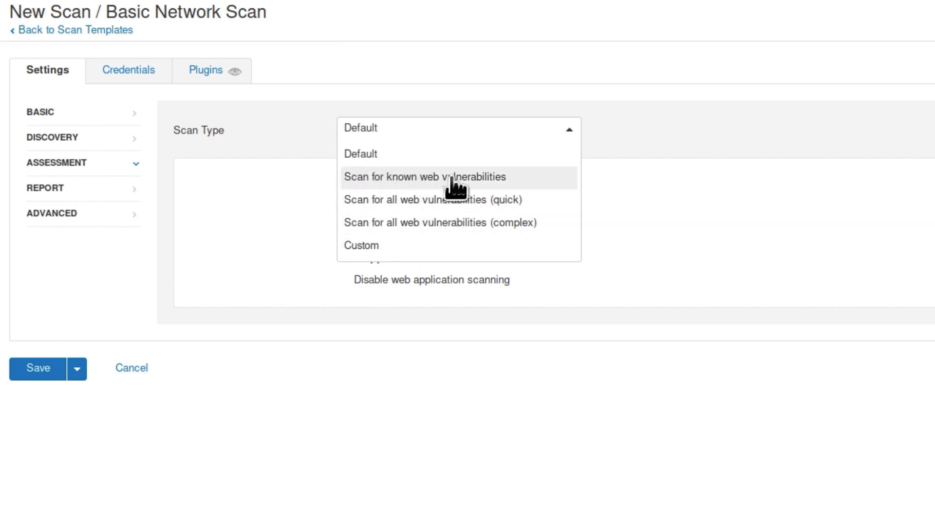
left_click(501, 181)
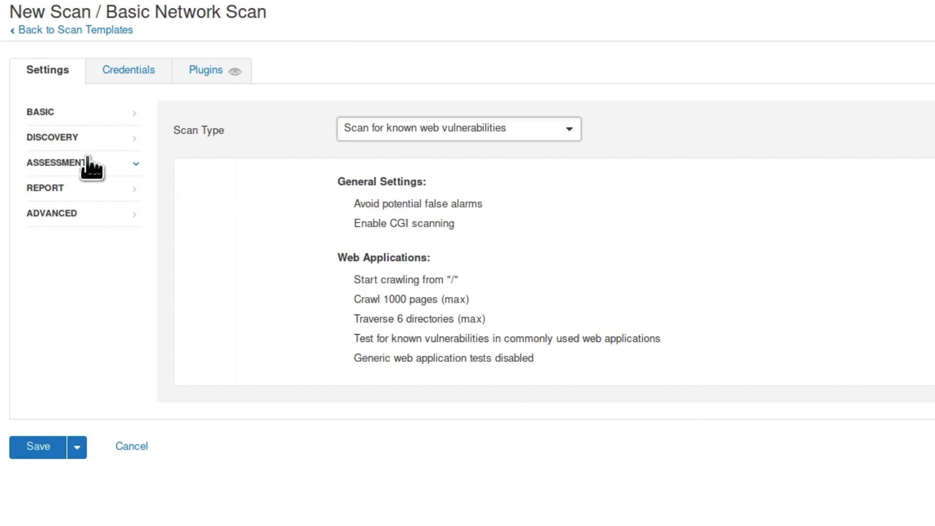
Step: Check the report and advanced settings without changes, and save the scan
left_click(57, 191)
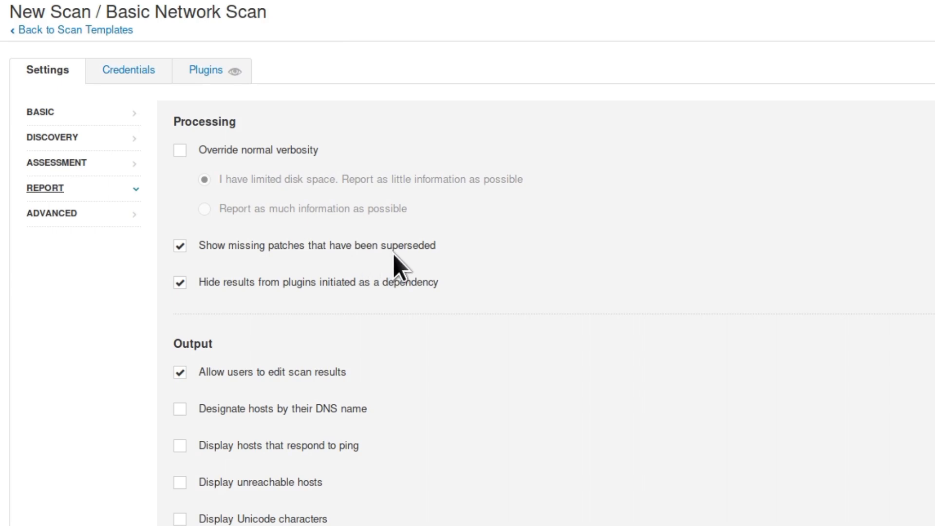
left_click(37, 214)
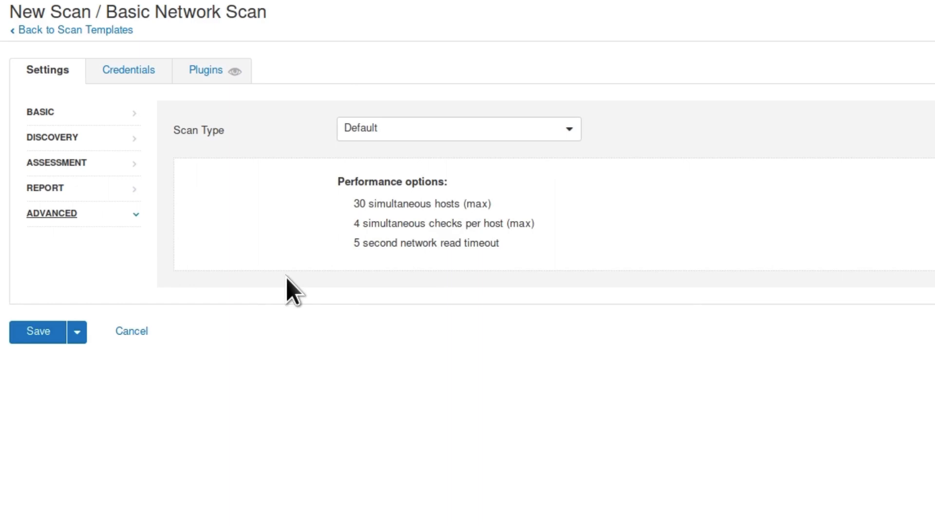
left_click(38, 330)
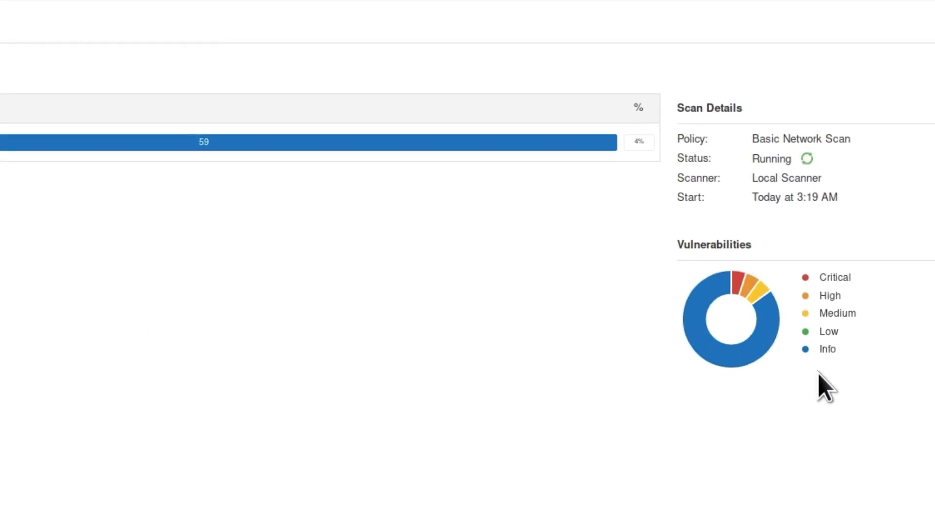
Step: Browse the vulnerabilities found so far on host 192.168.1.4 in the running scan, and return to the hosts list
mouse_move(807, 351)
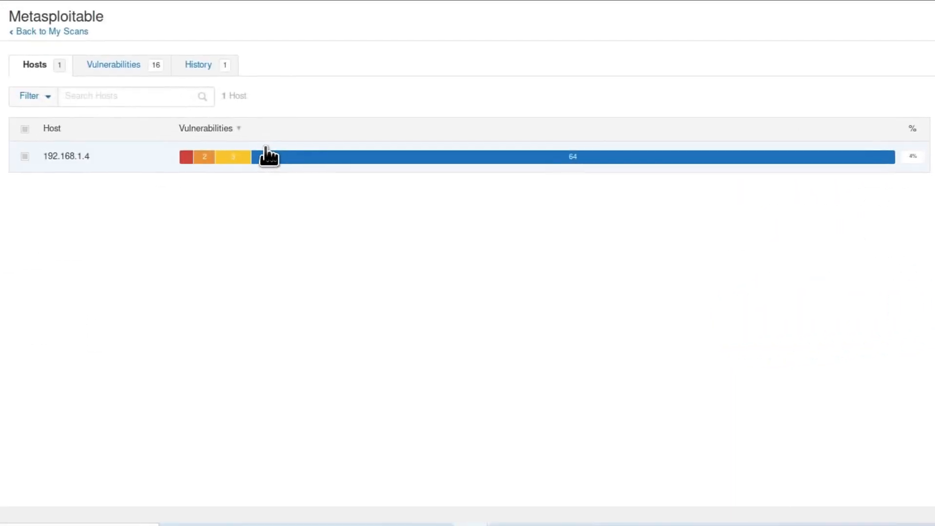
left_click(268, 156)
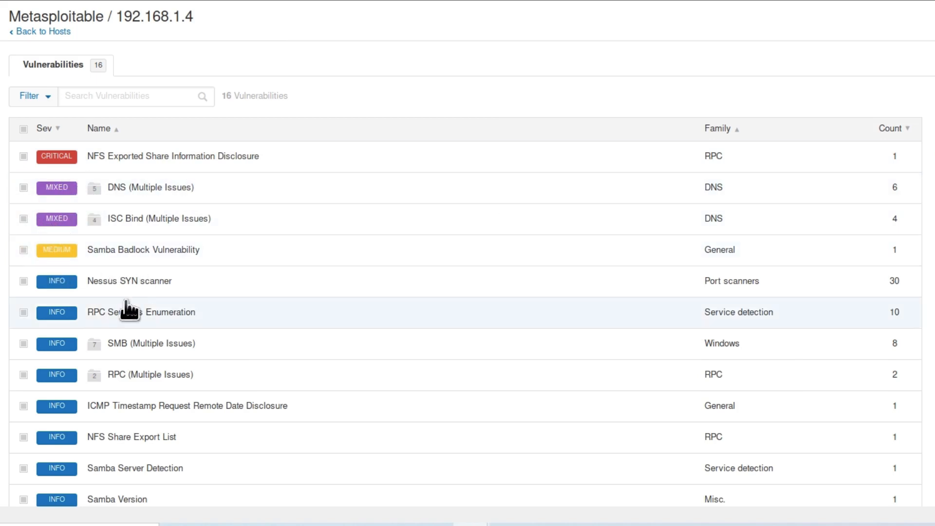
scroll(126, 310, "down", 3)
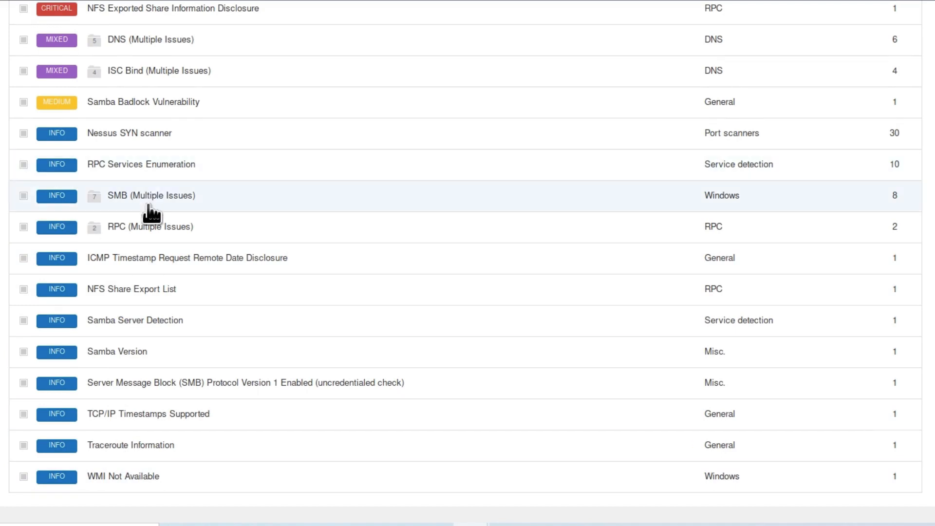
left_click(146, 203)
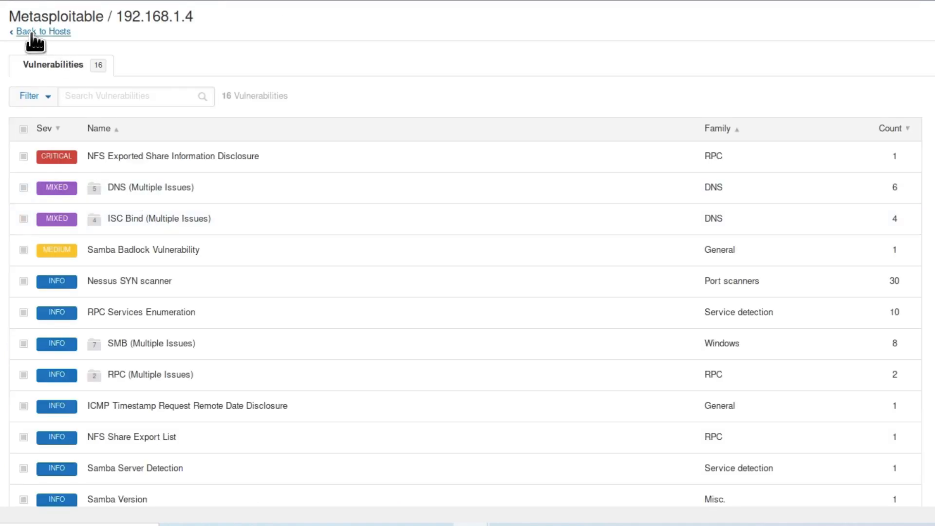
left_click(30, 31)
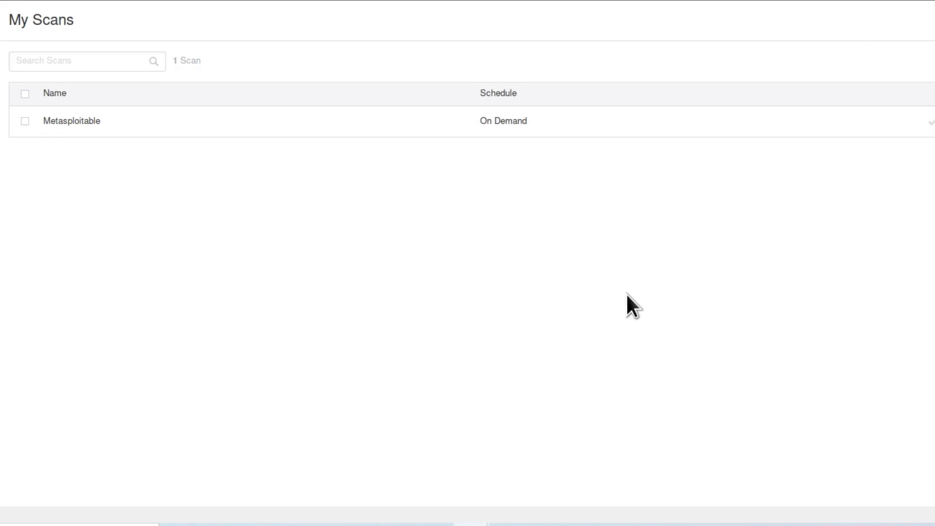
Step: Open the Metasploitable scan from My Scans and examine the host's vulnerability counts by severity
left_click(352, 125)
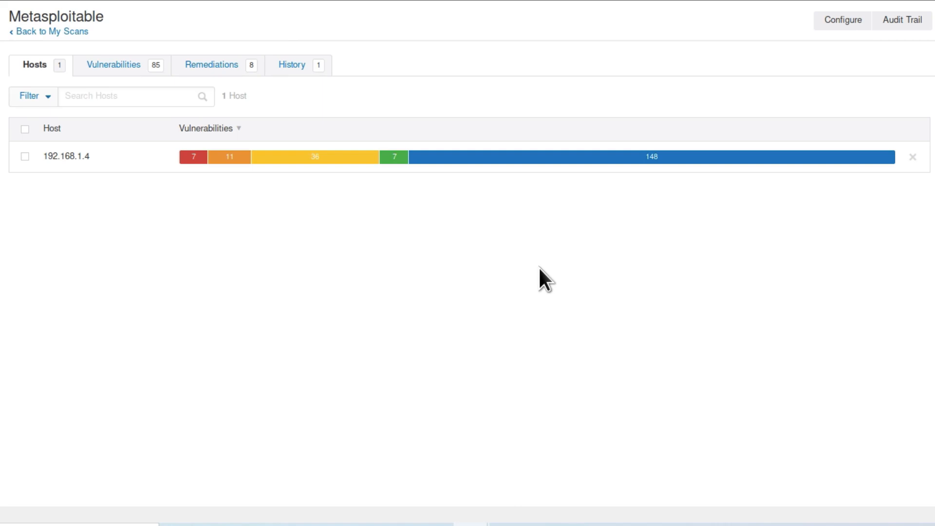
mouse_move(188, 157)
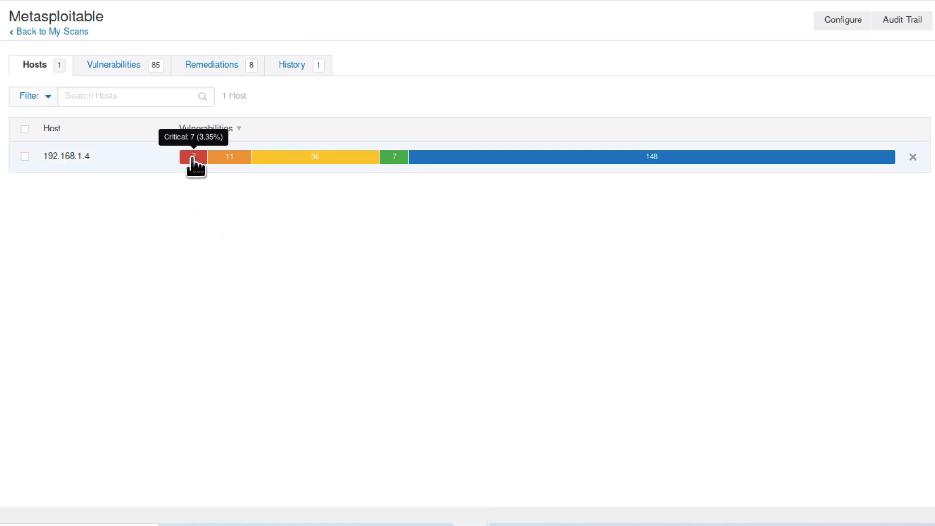
mouse_move(235, 159)
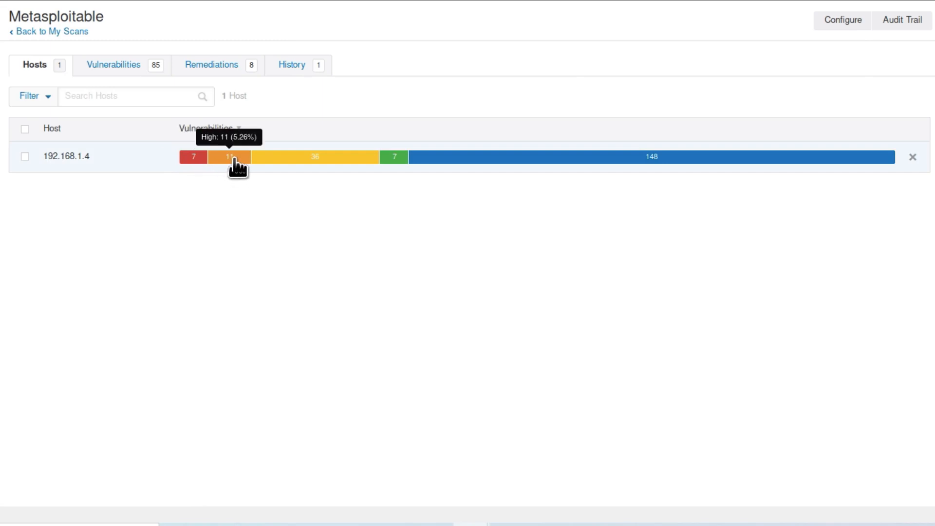
mouse_move(310, 159)
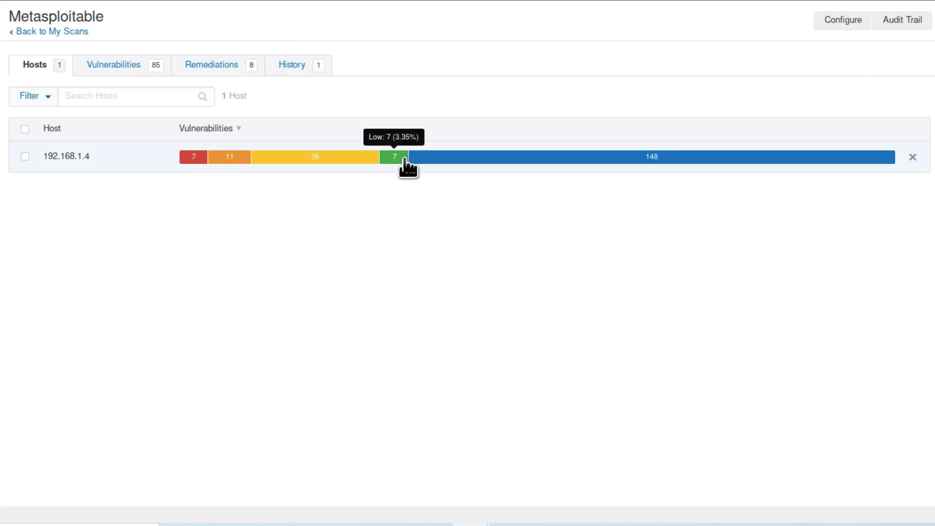
mouse_move(673, 160)
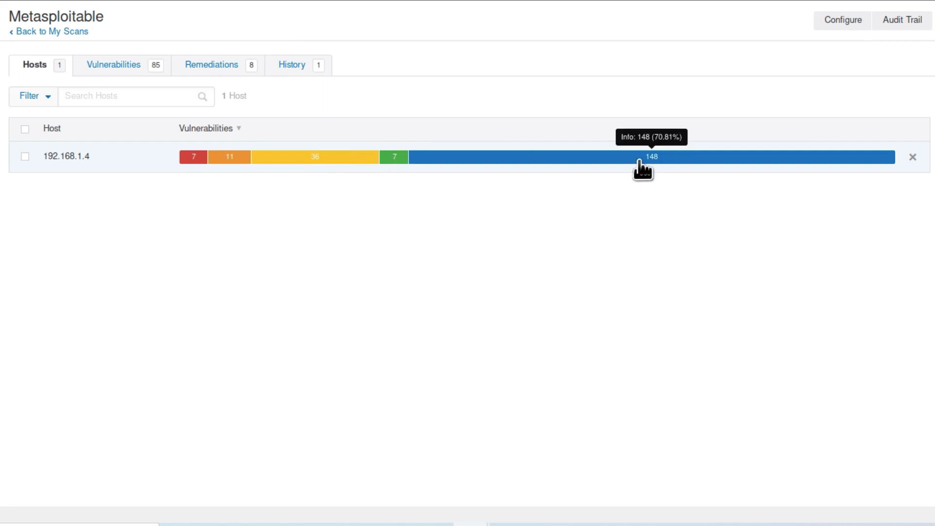
Step: Open the vulnerabilities of host 192.168.1.4, sort them by severity with critical first, and survey the list
left_click(104, 160)
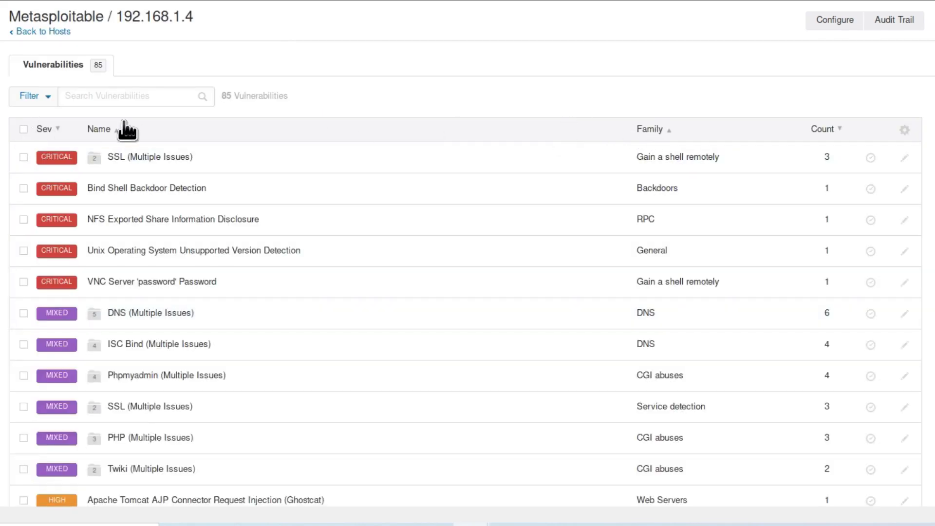
left_click(57, 129)
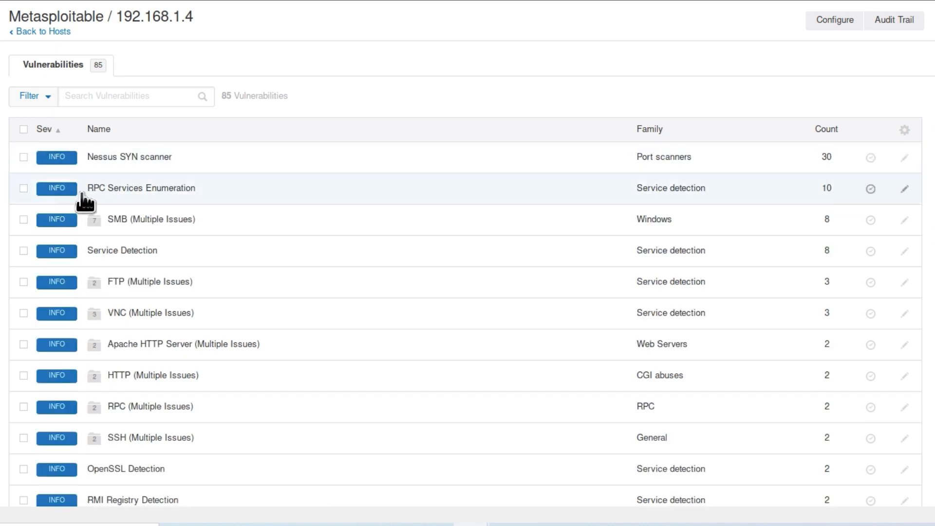
left_click(58, 128)
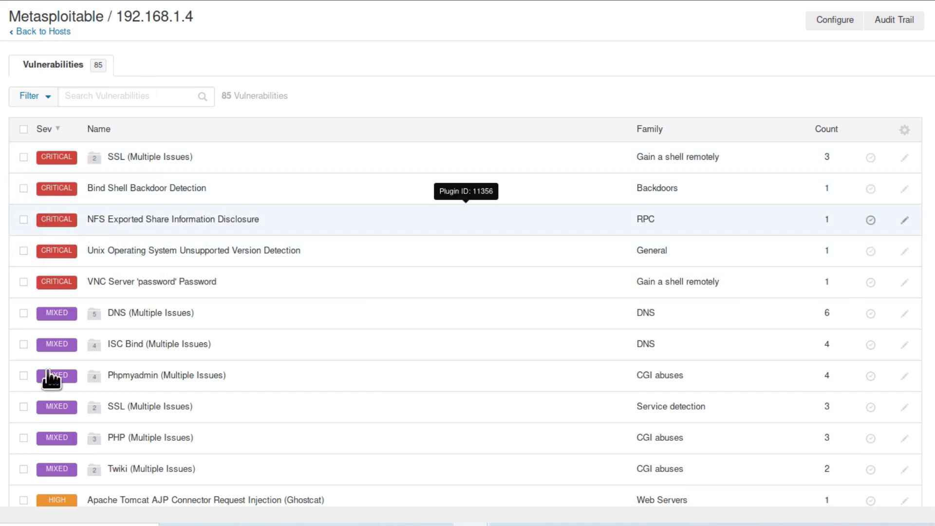
scroll(46, 410, "down", 2)
scroll(156, 397, "down", 2)
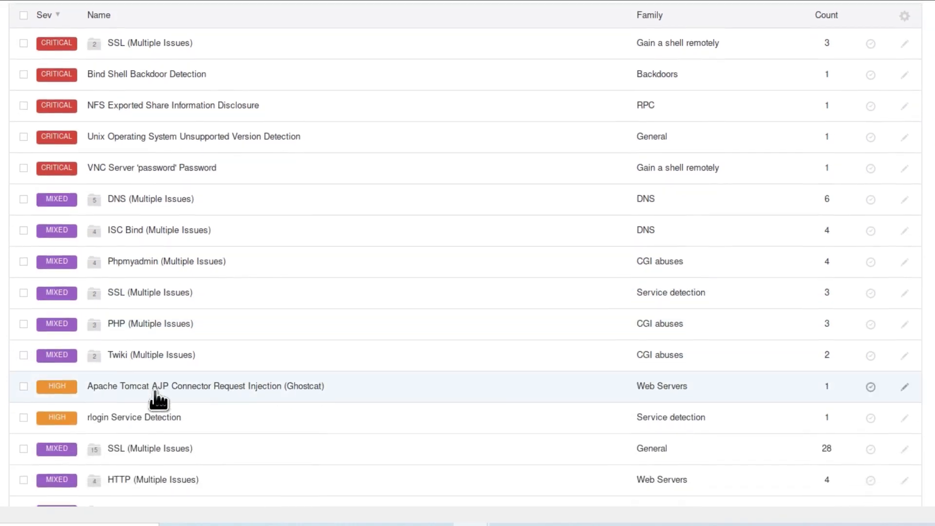
scroll(155, 398, "up", 4)
Step: Review the details of the NFS Exported Share Information Disclosure and Bind Shell Backdoor Detection findings, returning to the vulnerability list after each
mouse_move(131, 221)
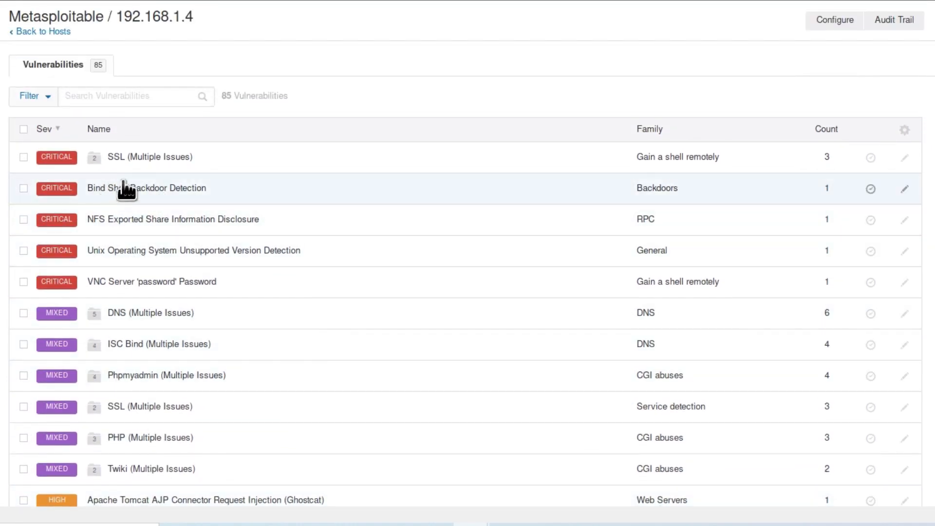
left_click(101, 227)
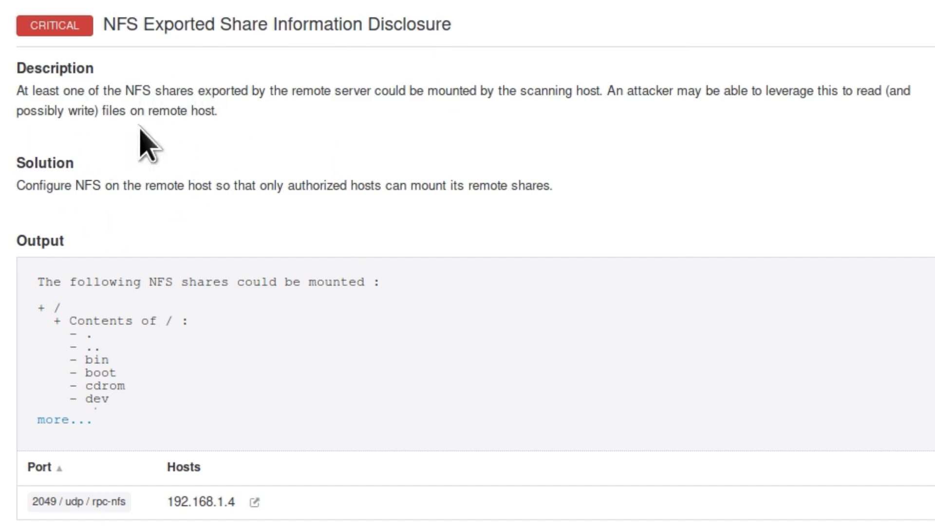
left_click(83, 38)
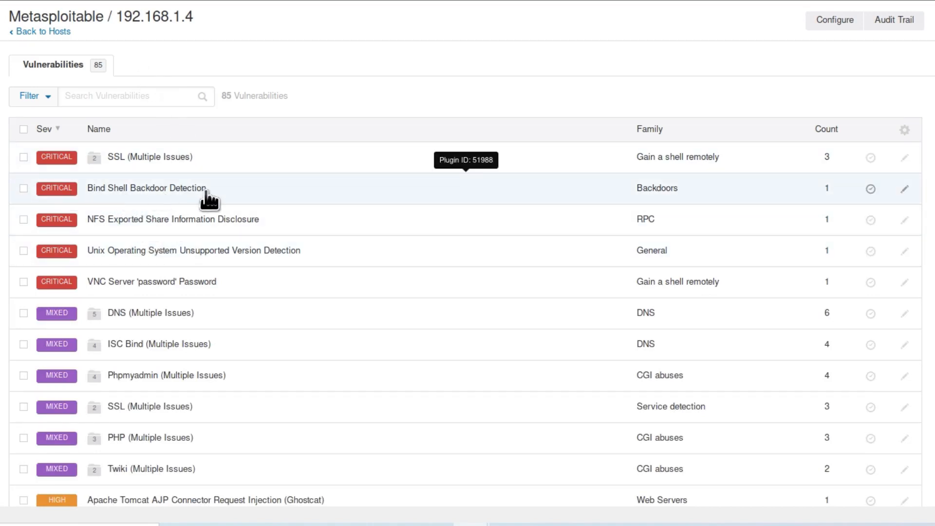
left_click(252, 189)
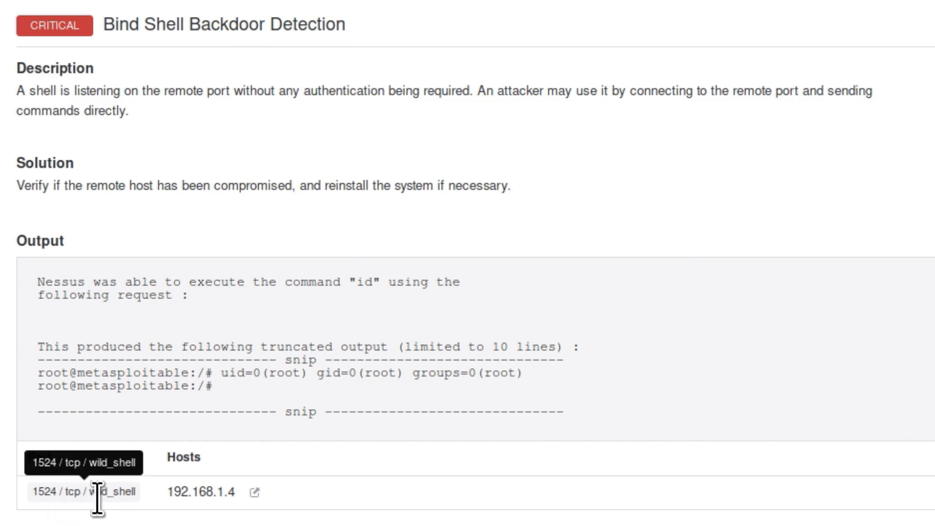
left_click(63, 34)
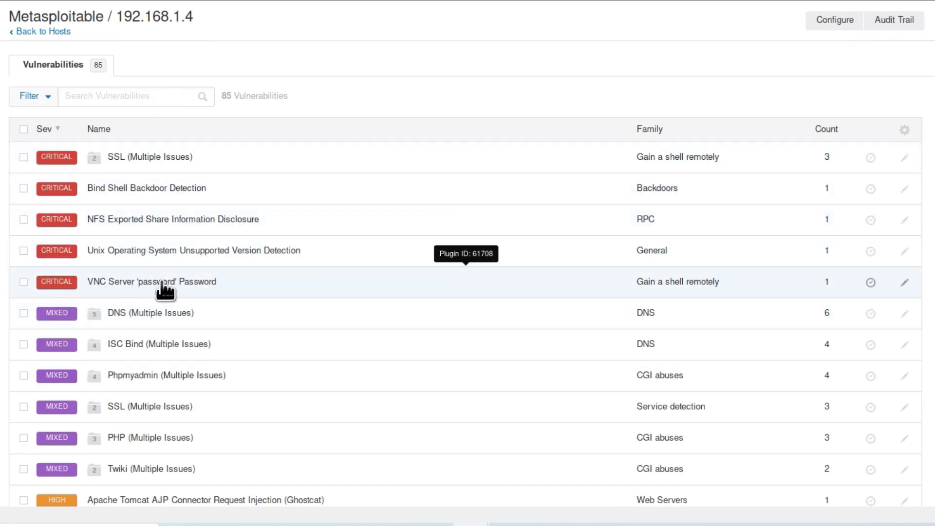
Step: Open the critical VNC Server password finding and examine its description, solution and the login password reported in the output
left_click(245, 294)
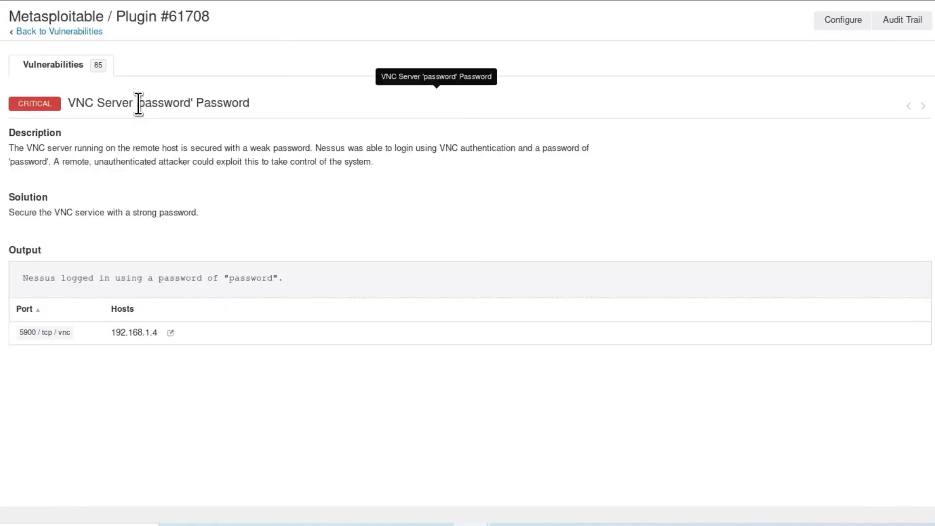
left_click(190, 103)
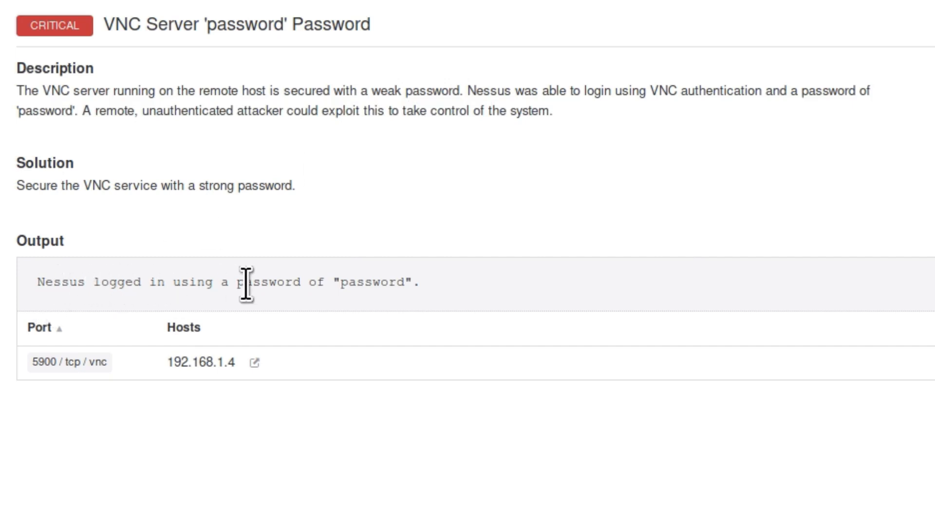
left_click_drag(406, 283, 352, 284)
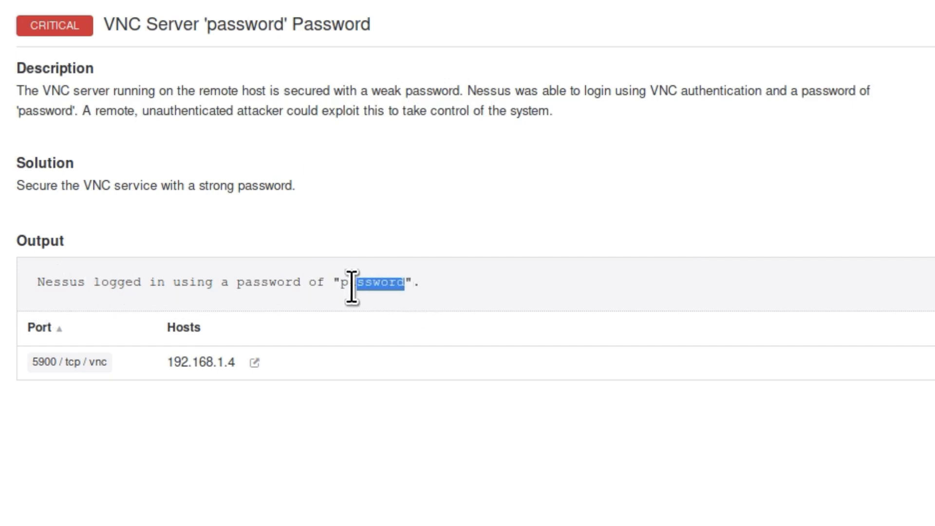
left_click(376, 200)
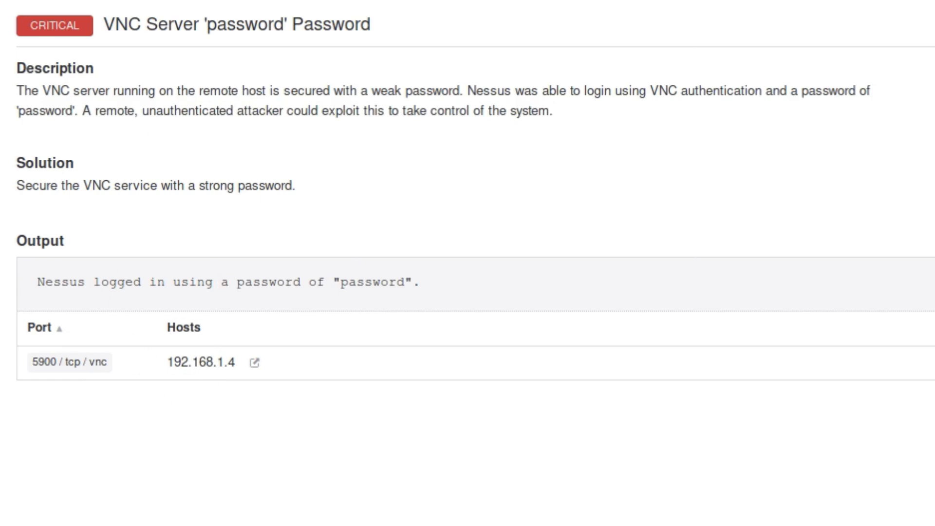
Step: Open the Apache Tomcat AJP Connector Request Injection (Ghostcat) finding and examine its description, risk information and whether Nessus exploited it
scroll(412, 239, "down", 3)
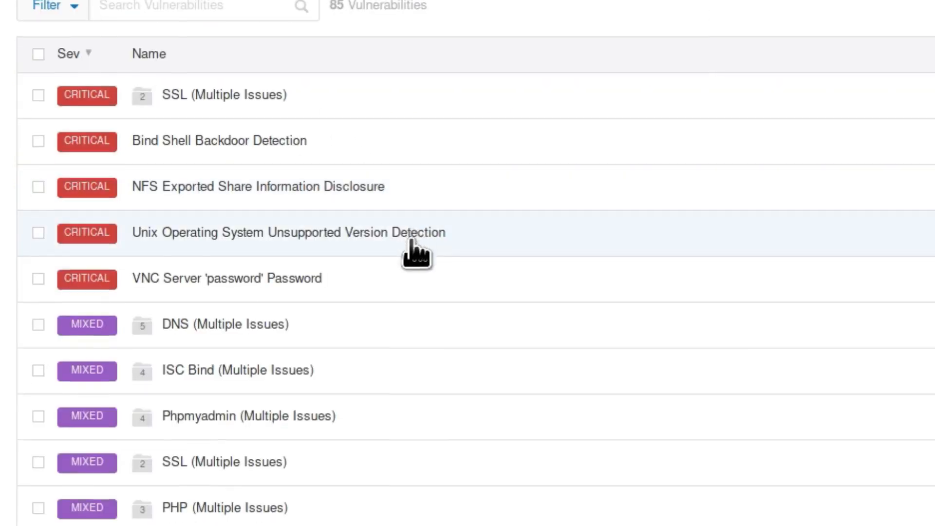
scroll(412, 244, "down", 3)
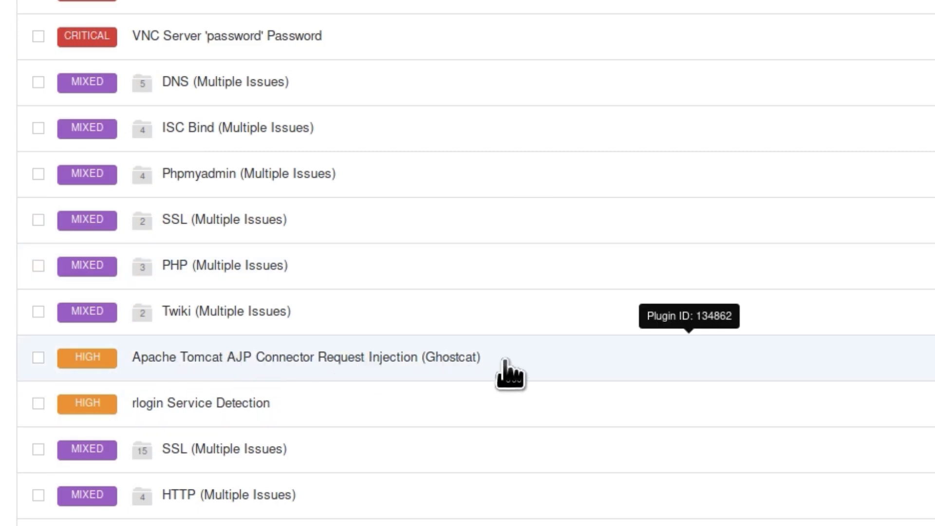
left_click(482, 360)
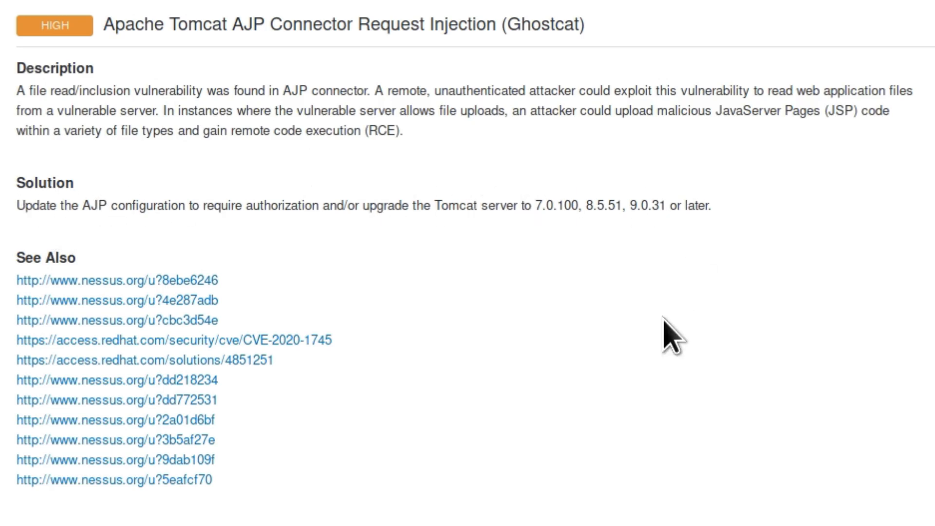
scroll(664, 334, "down", 6)
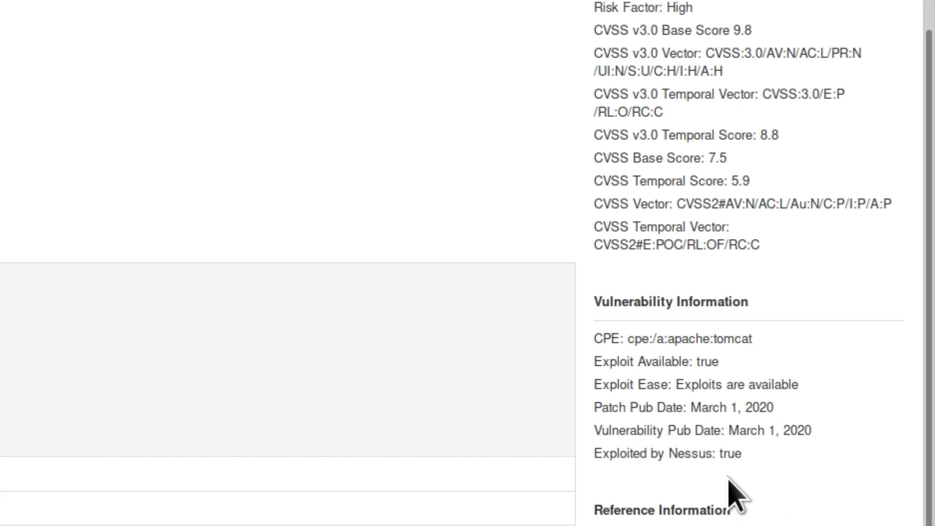
left_click_drag(747, 468, 596, 454)
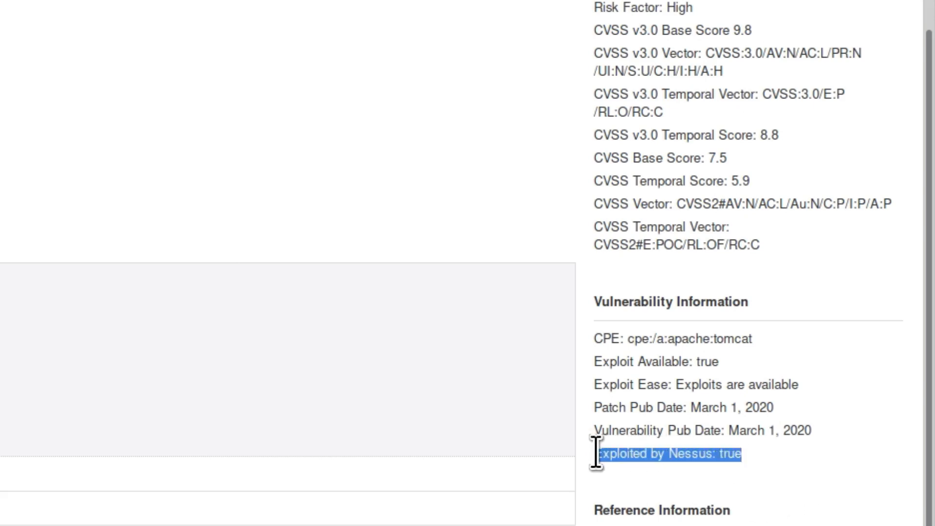
left_click(587, 481)
Step: Examine the Ghostcat finding's CVE references and risk scores, and return to the host's vulnerability list
scroll(587, 483, "down", 1)
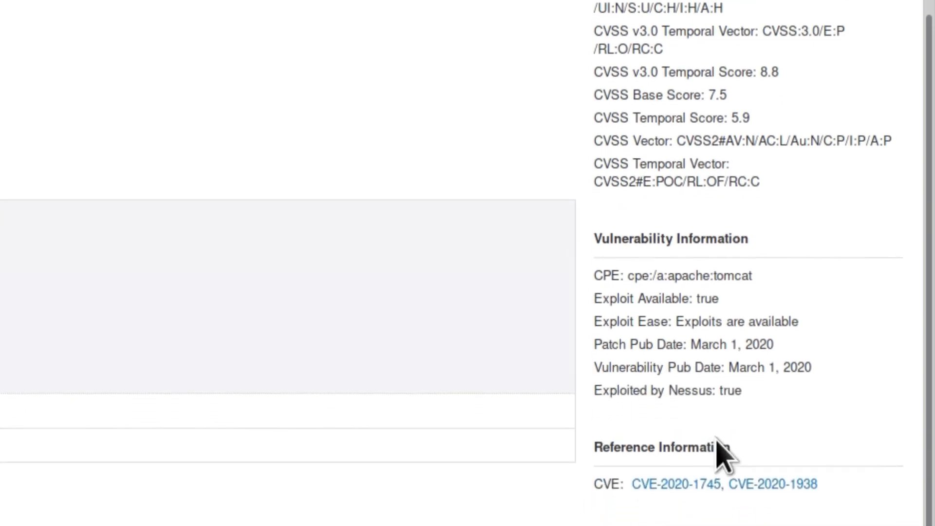
left_click_drag(824, 480, 635, 486)
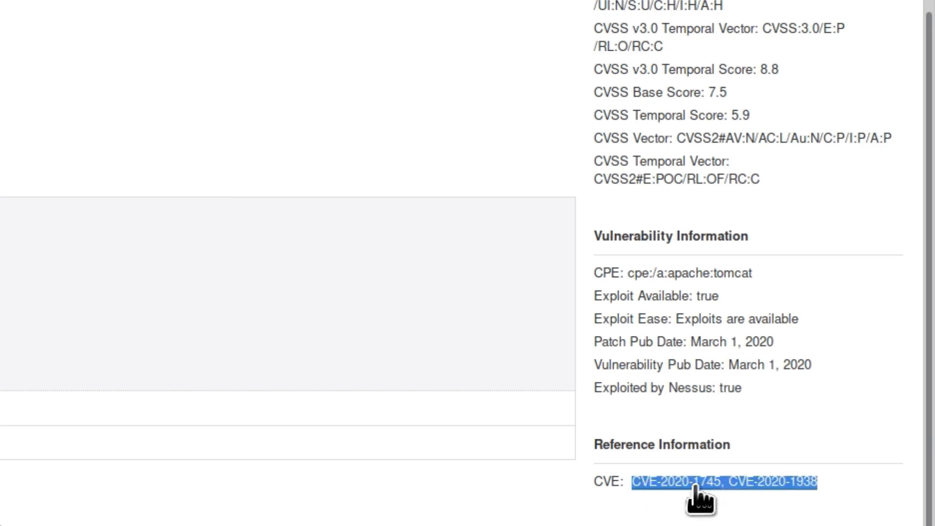
scroll(461, 263, "up", 5)
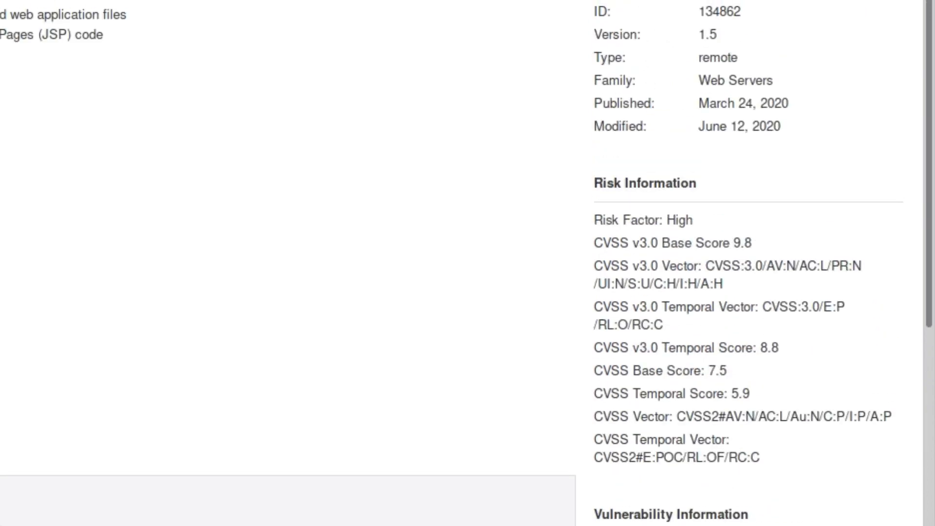
key("alt+Left")
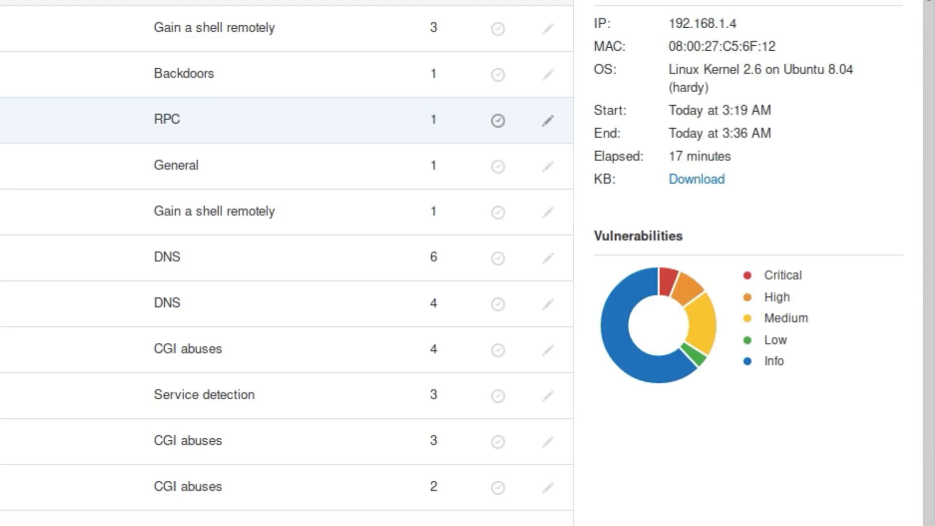
Step: Open the medium-severity SMB Signing not required finding and examine its description for the type of attack it allows
scroll(287, 109, "down", 4)
scroll(287, 263, "down", 5)
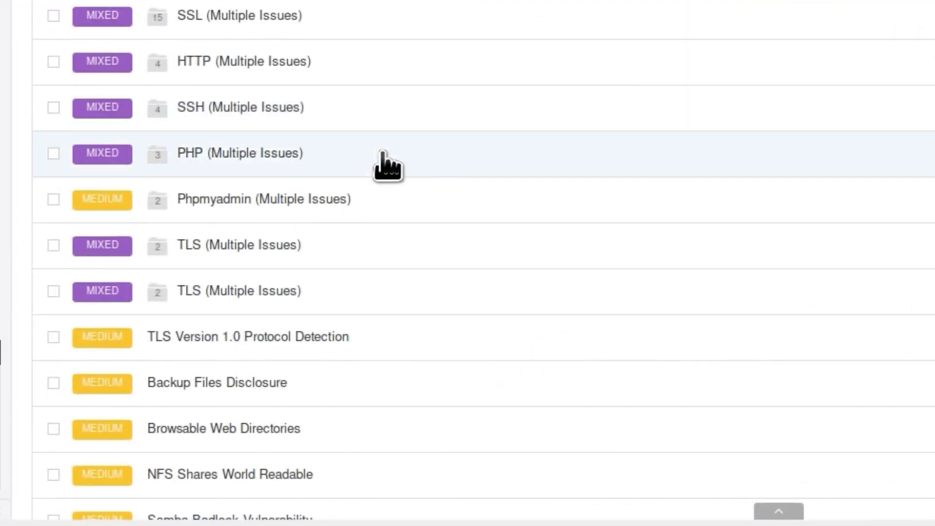
scroll(389, 167, "down", 2)
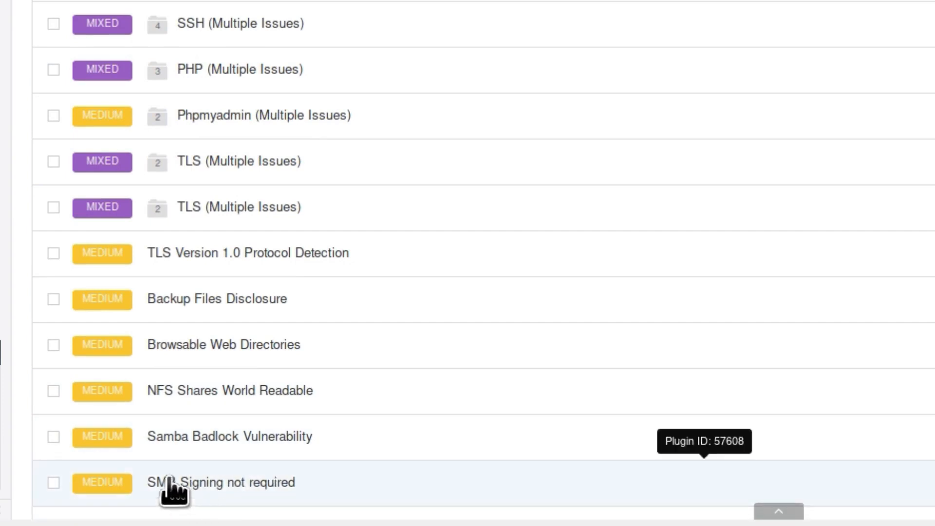
left_click(501, 485)
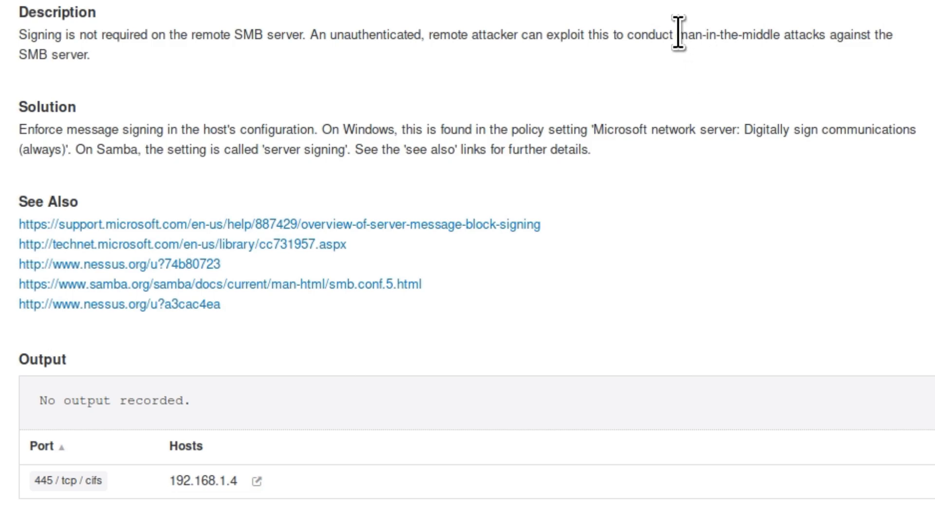
left_click_drag(678, 33, 782, 34)
left_click(781, 35)
left_click_drag(780, 34, 682, 34)
left_click(724, 53)
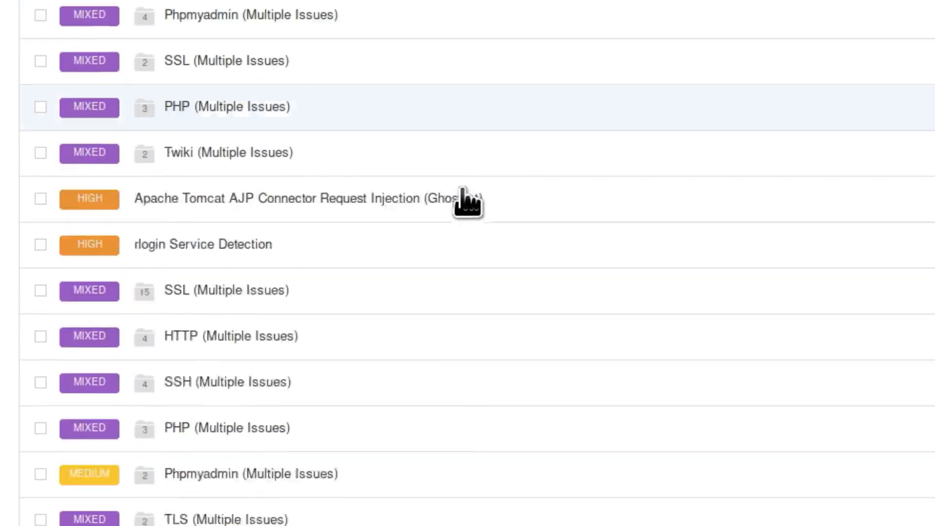
Step: Browse the low and info findings in the host's vulnerability list and open SSL / TLS Versions Supported
scroll(465, 202, "down", 20)
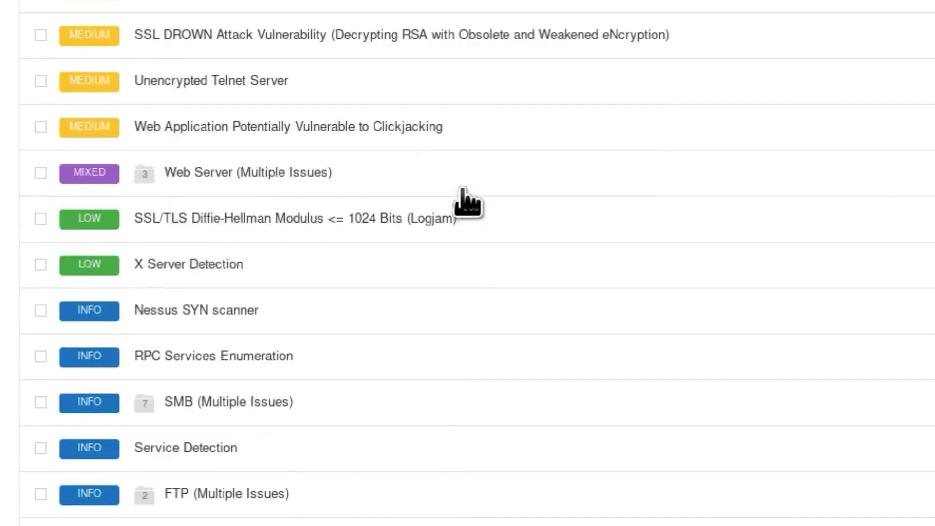
scroll(465, 202, "down", 4)
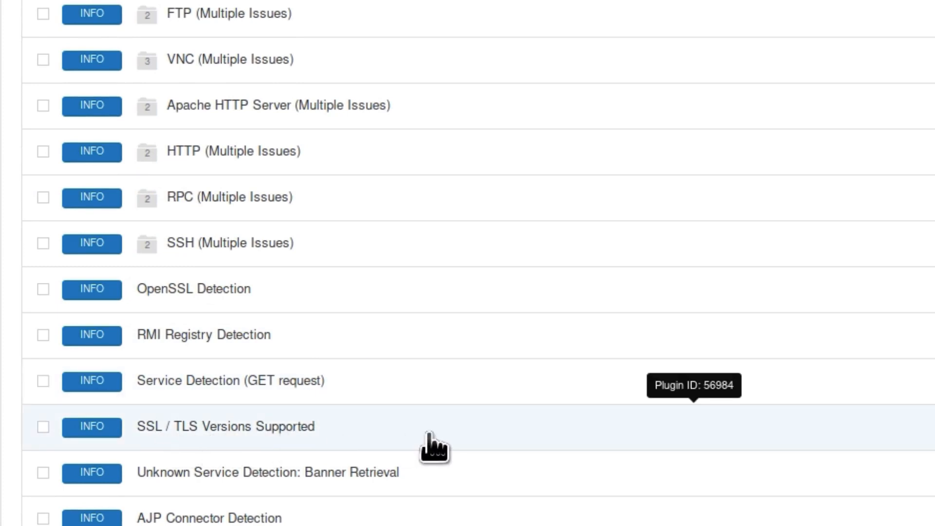
left_click(249, 446)
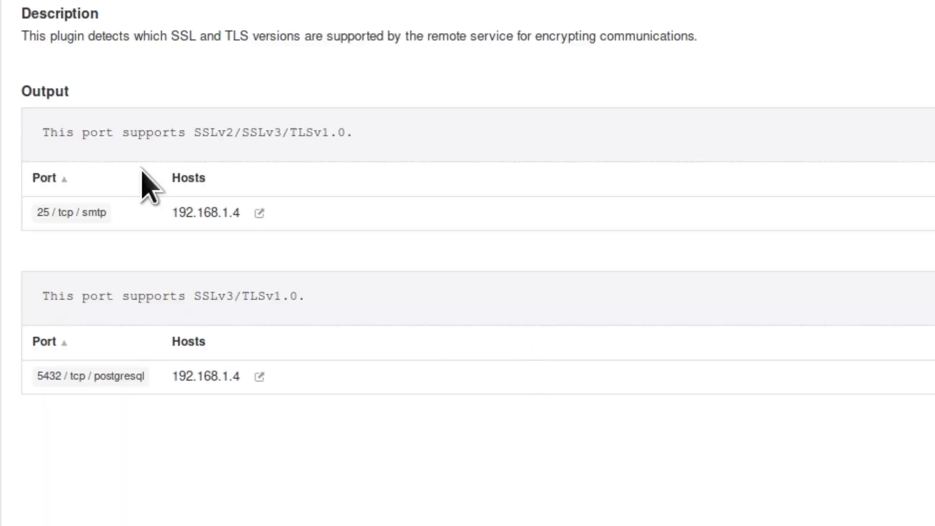